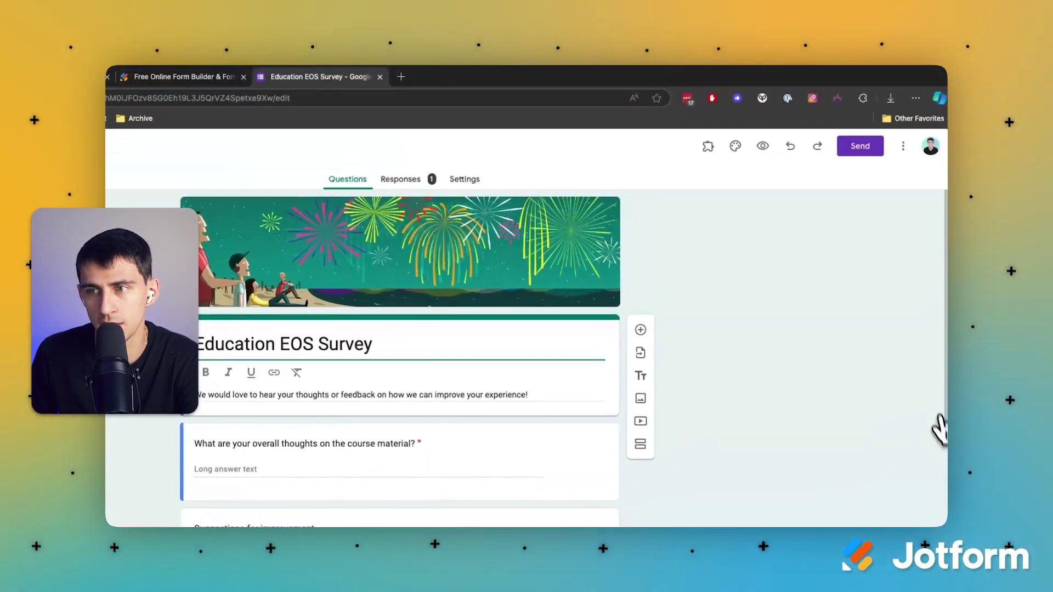
Print the Education EOS Survey form with Save as PDF as the destination.
{"action": "left_click", "coordinate": [904, 147]}
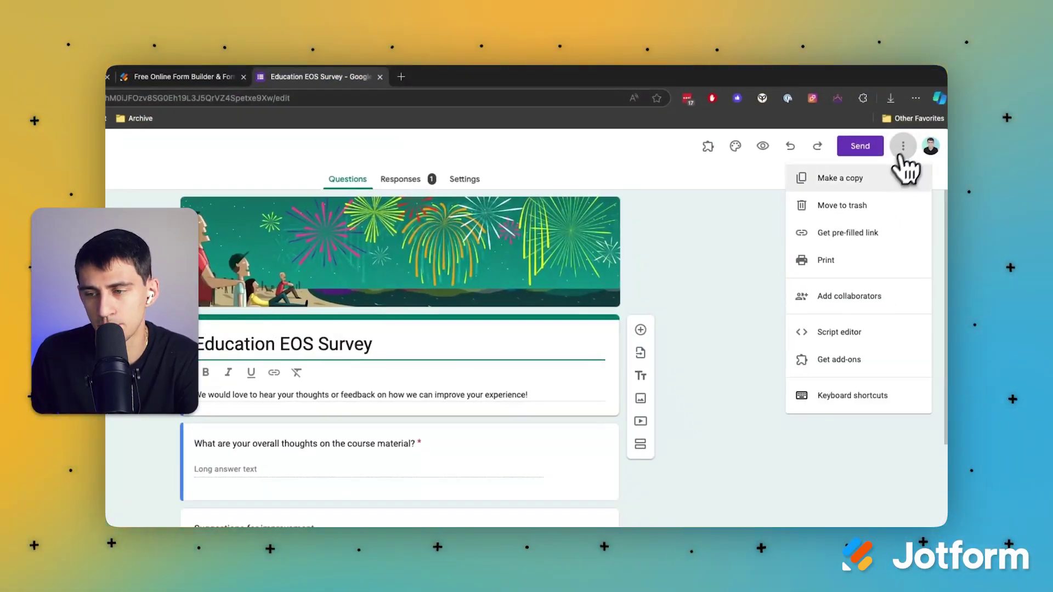
{"action": "left_click", "coordinate": [848, 256]}
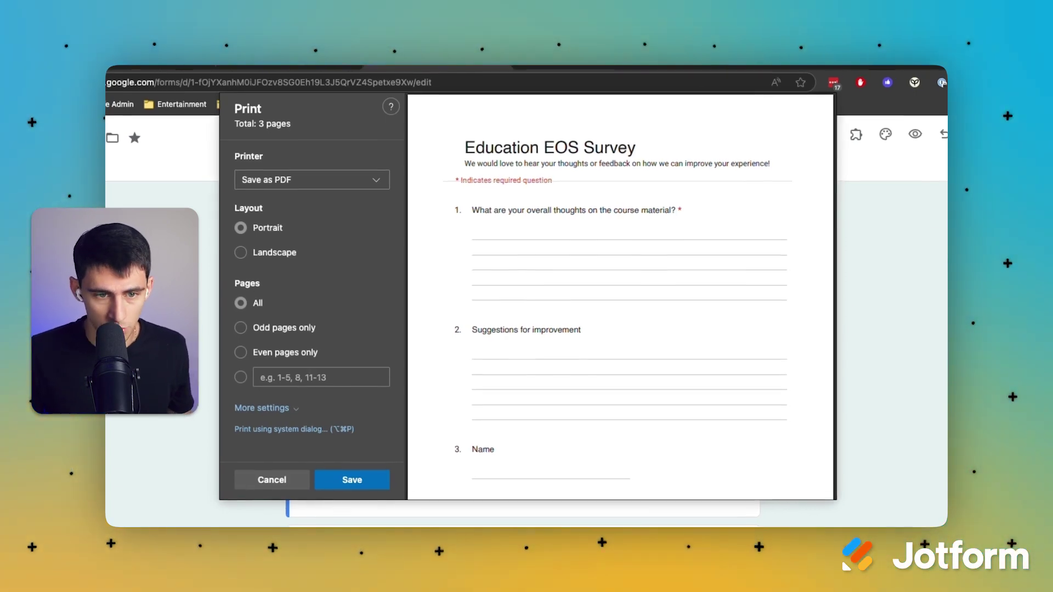
{"action": "left_click", "coordinate": [287, 184]}
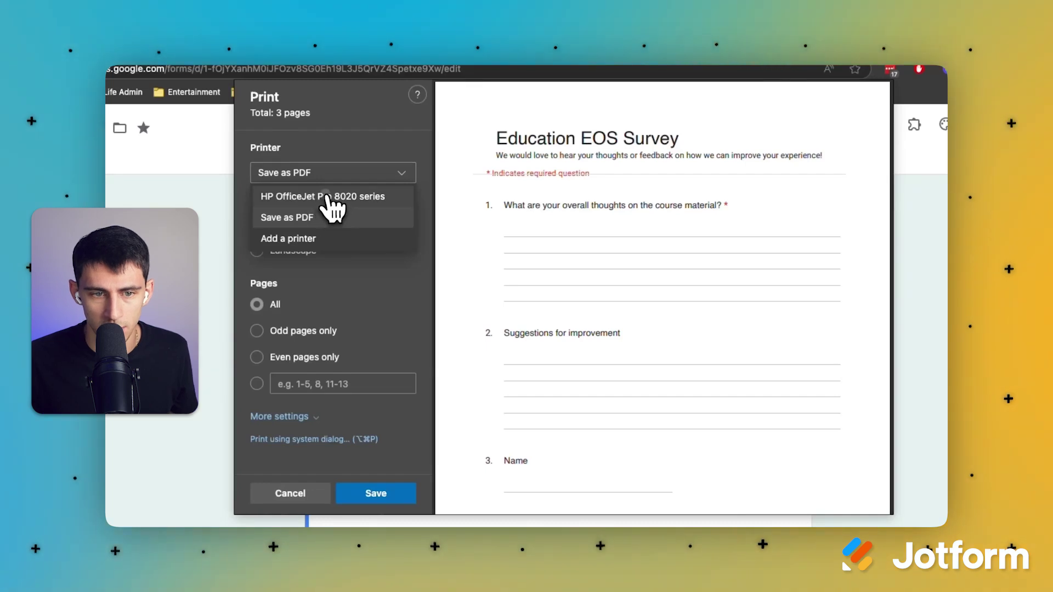
{"action": "left_click", "coordinate": [325, 196]}
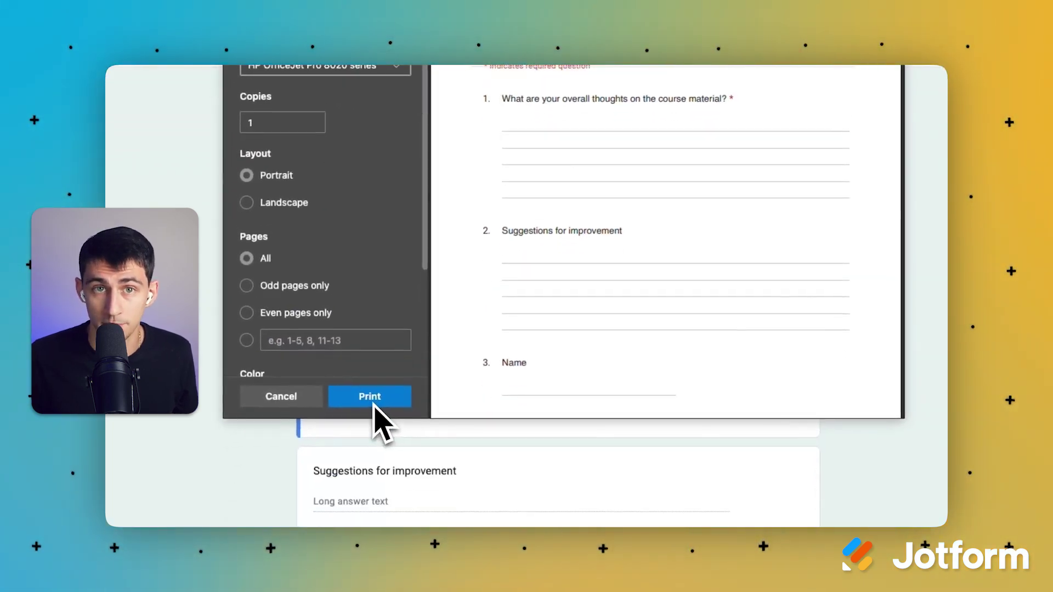
{"action": "left_click", "coordinate": [294, 69]}
{"action": "left_click", "coordinate": [278, 188]}
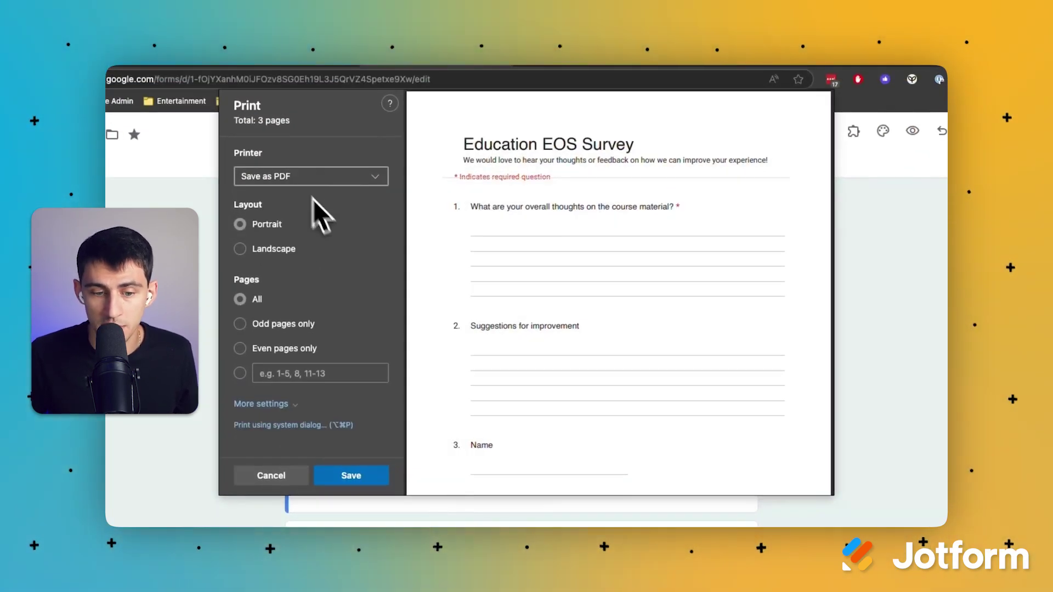
{"action": "left_click", "coordinate": [364, 478]}
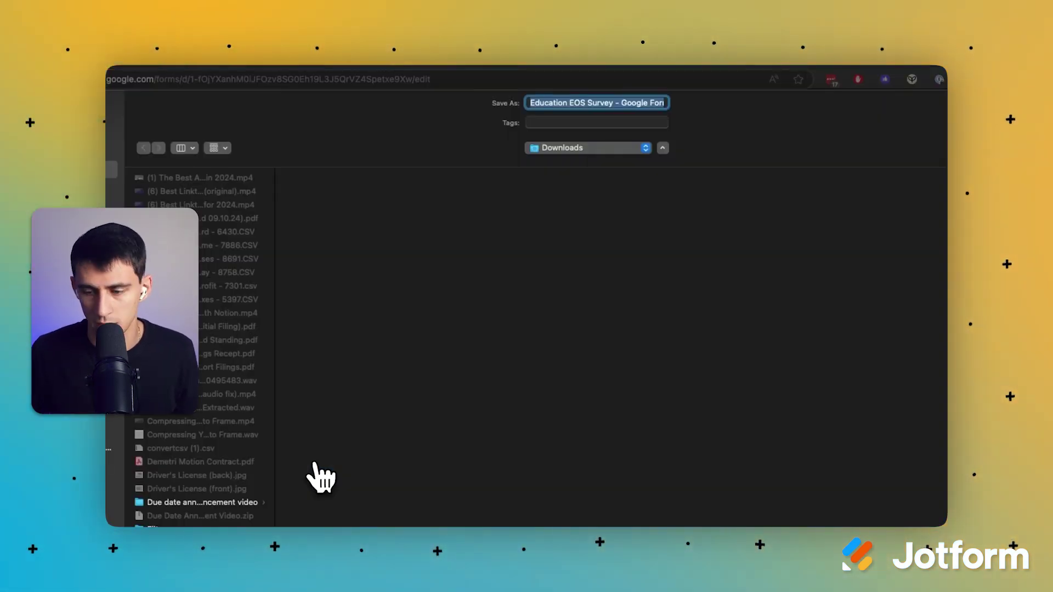
Save the form PDF to Downloads under its default name, then open it and scroll through its pages.
{"action": "key", "text": "Return"}
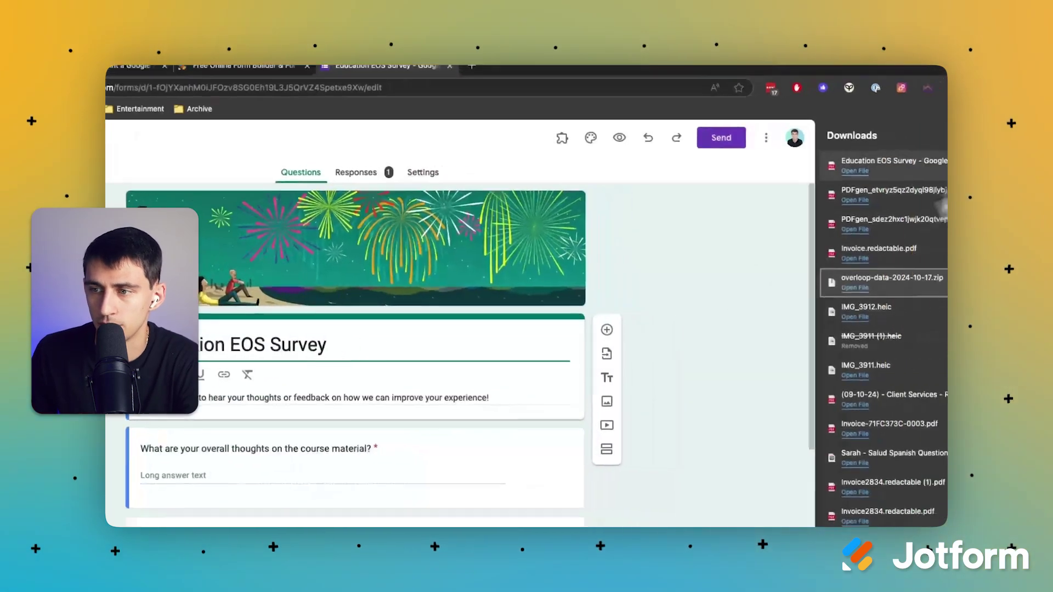
{"action": "left_click", "coordinate": [836, 174]}
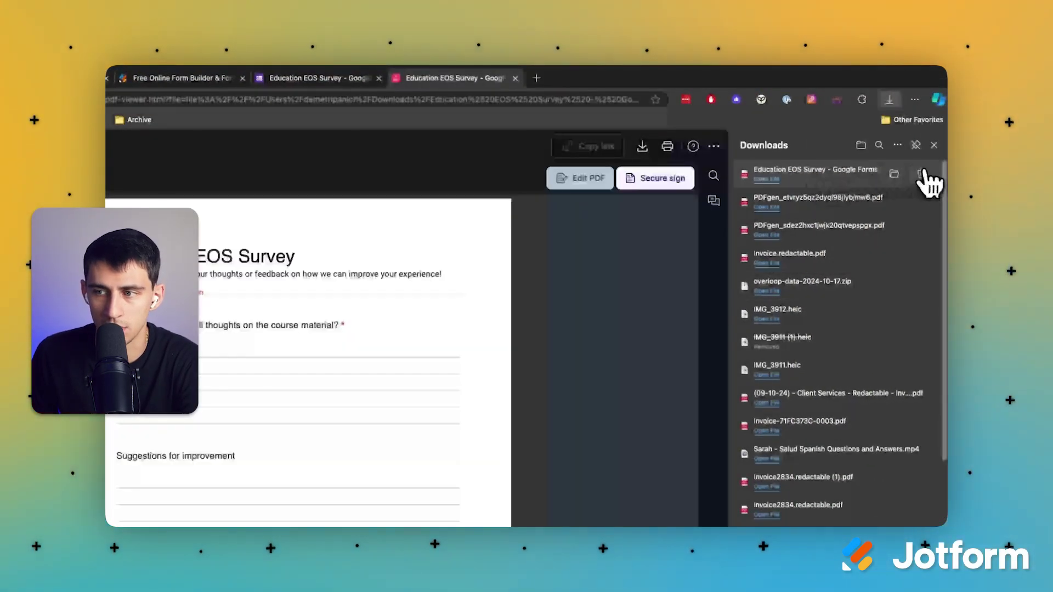
{"action": "scroll", "coordinate": [382, 408], "scroll_direction": "down", "scroll_amount": 5}
{"action": "scroll", "coordinate": [345, 337], "scroll_direction": "up", "scroll_amount": 5}
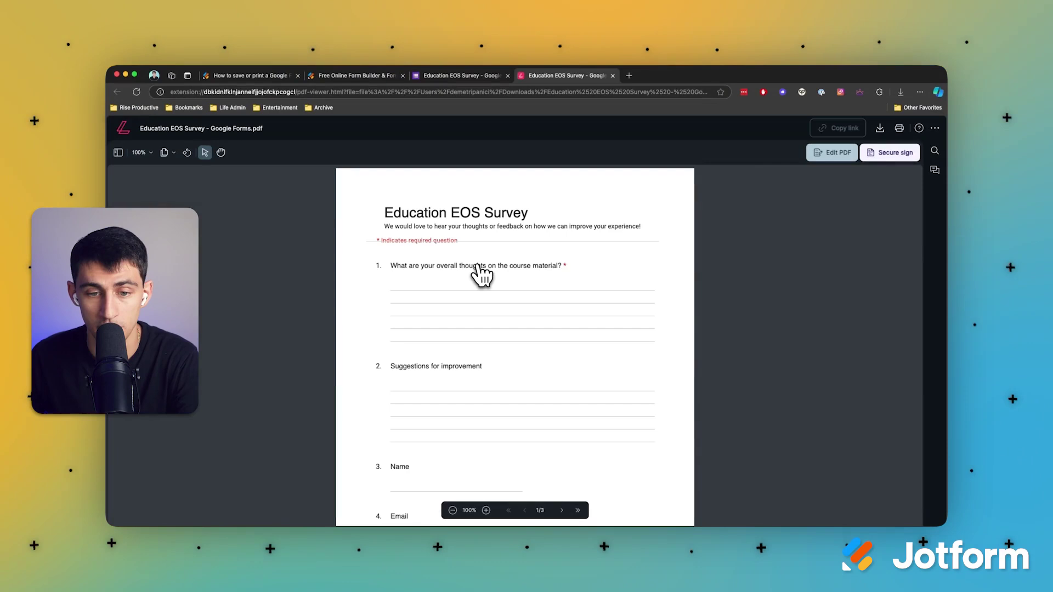
{"action": "scroll", "coordinate": [483, 269], "scroll_direction": "down", "scroll_amount": 7}
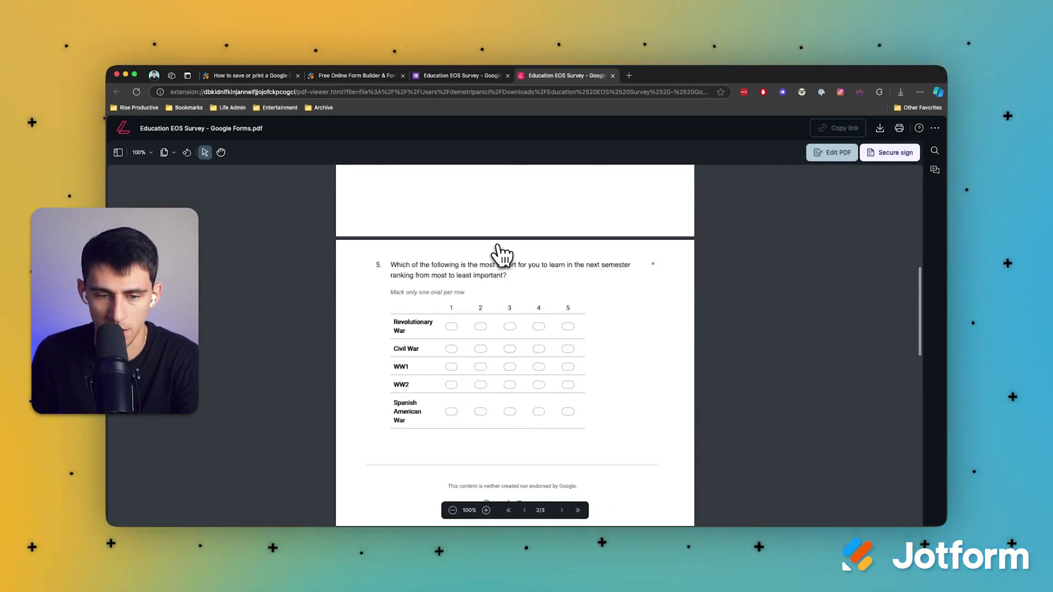
{"action": "scroll", "coordinate": [493, 252], "scroll_direction": "up", "scroll_amount": 5}
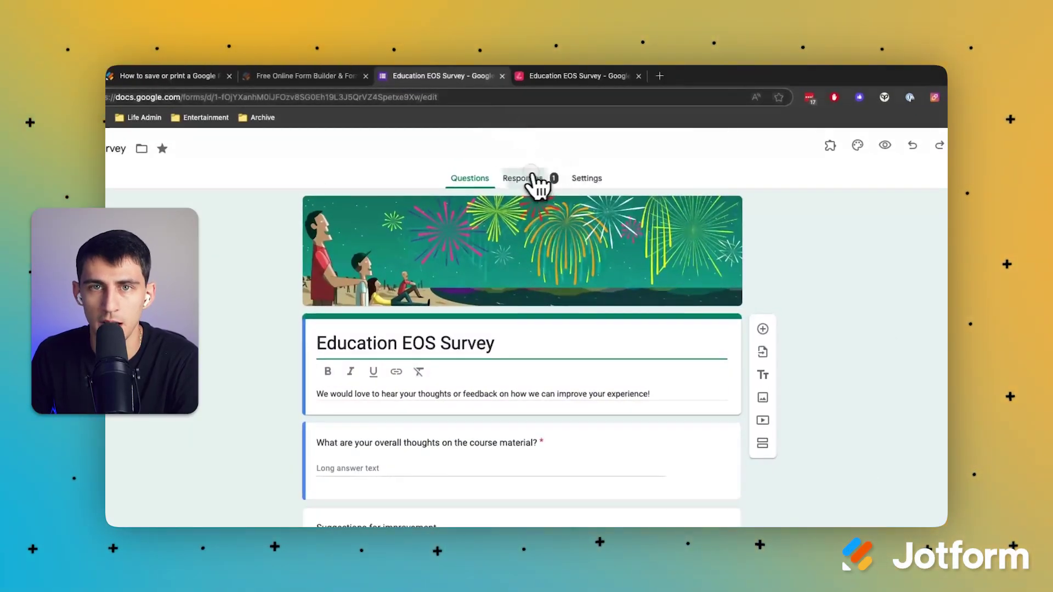
Open the Responses summary and scroll through the answers from the 2 responses.
{"action": "left_click", "coordinate": [522, 176]}
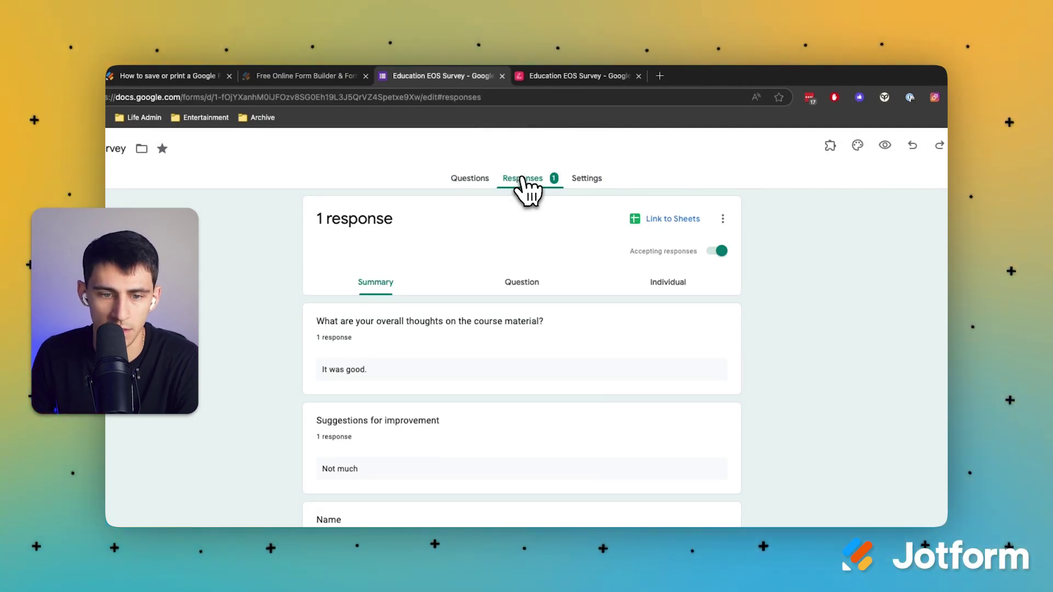
{"action": "scroll", "coordinate": [476, 299], "scroll_direction": "down", "scroll_amount": 1}
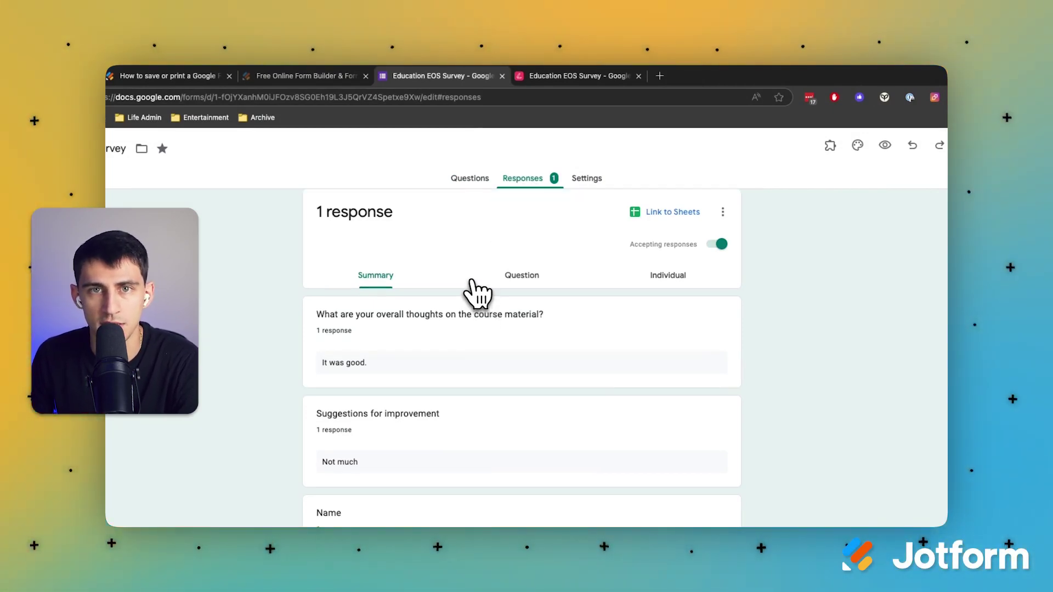
{"action": "scroll", "coordinate": [483, 321], "scroll_direction": "down", "scroll_amount": 5}
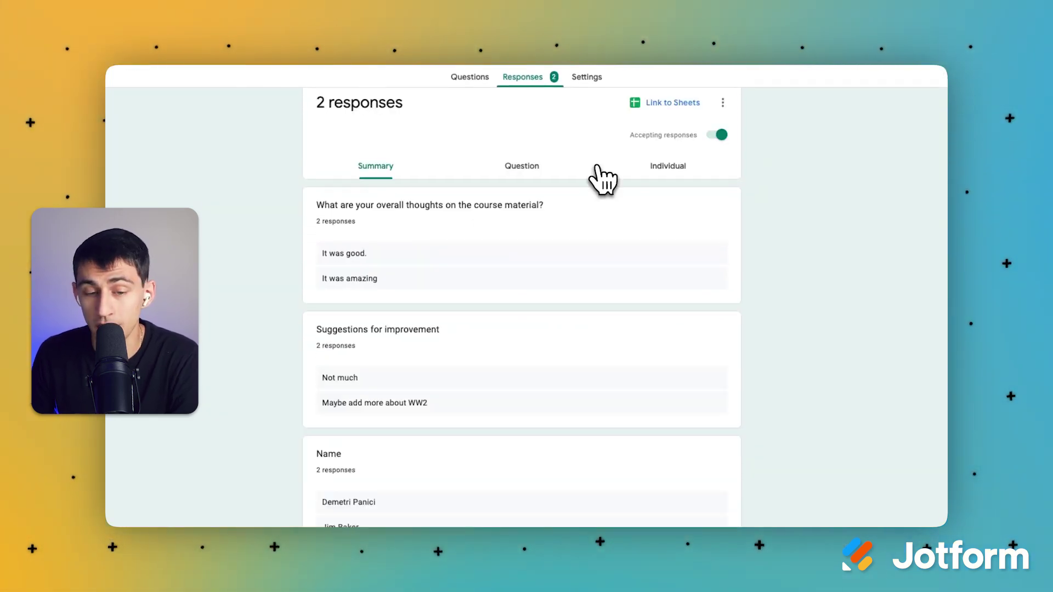
{"action": "scroll", "coordinate": [607, 181], "scroll_direction": "down", "scroll_amount": 6}
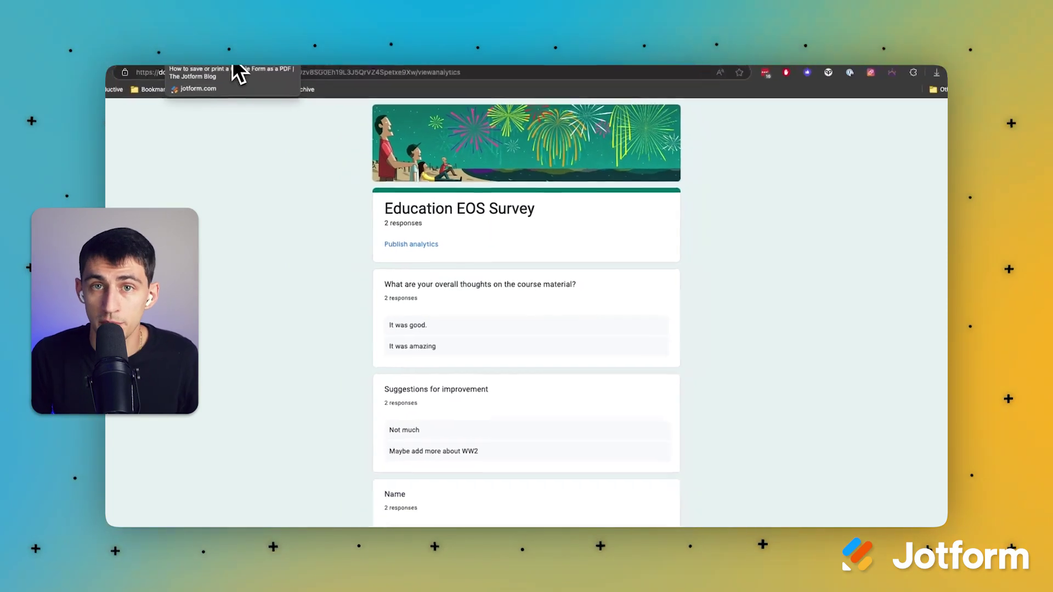
Print the response summary to PDF as Education EOS Survey.pdf with the default name.
{"action": "key", "text": "super+p"}
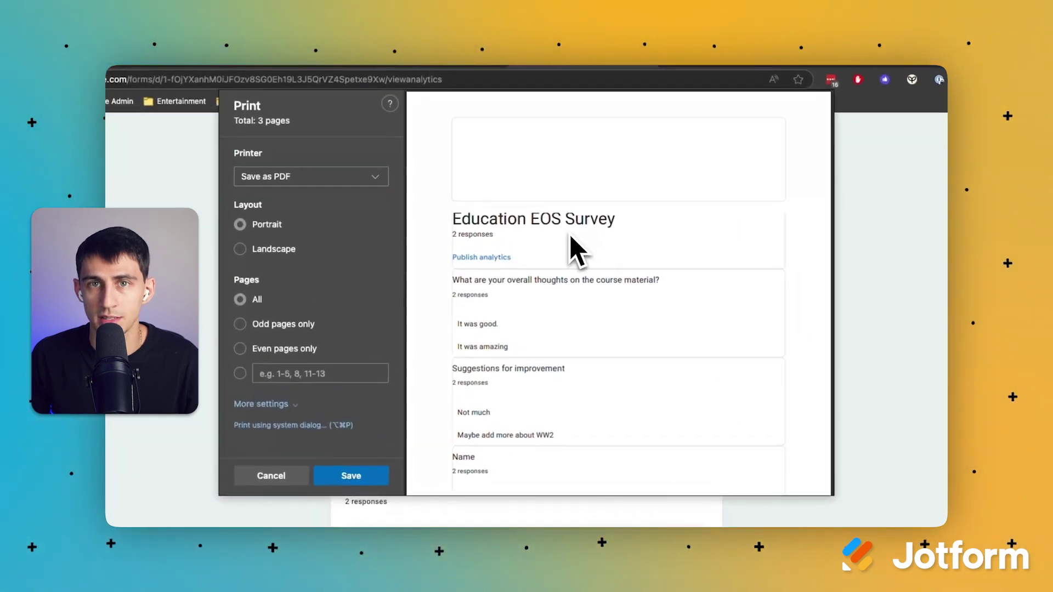
{"action": "left_click", "coordinate": [357, 479]}
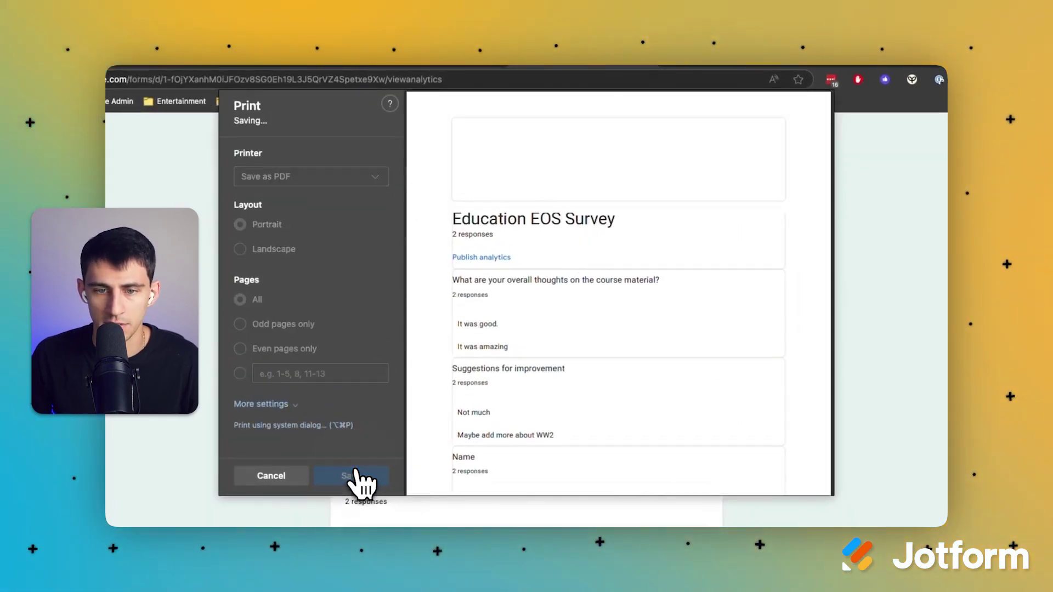
{"action": "key", "text": "Return"}
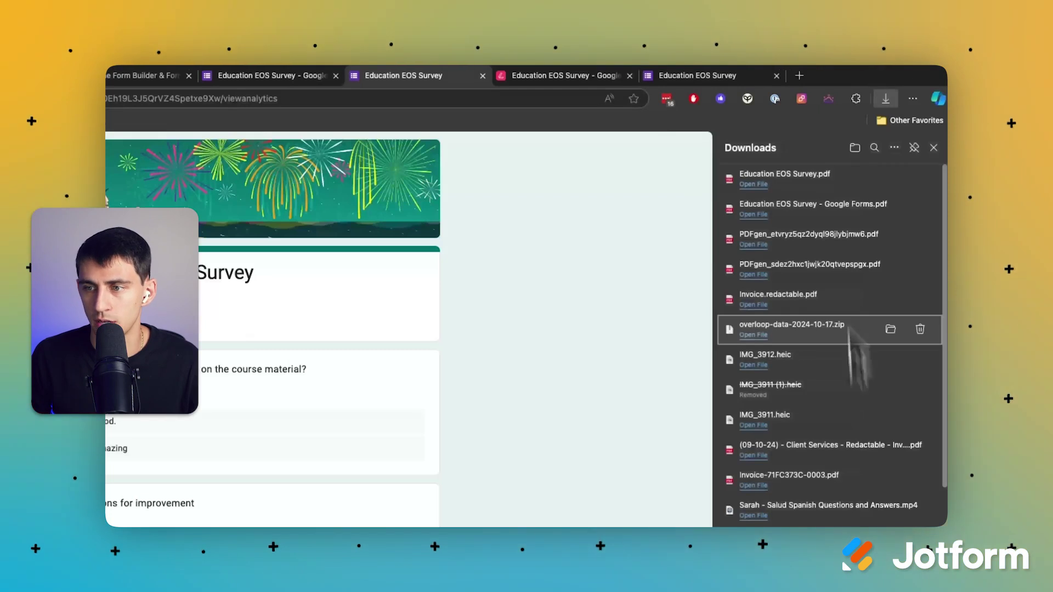
Open Education EOS Survey.pdf from downloads, scroll through it, then close the downloads list.
{"action": "left_click", "coordinate": [807, 174]}
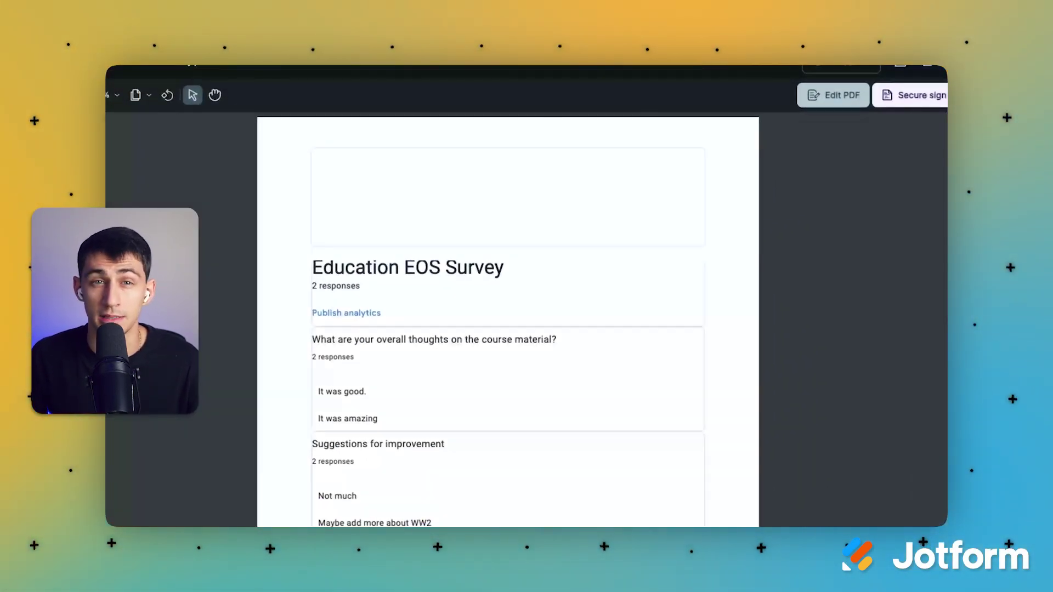
{"action": "scroll", "coordinate": [569, 405], "scroll_direction": "down", "scroll_amount": 10}
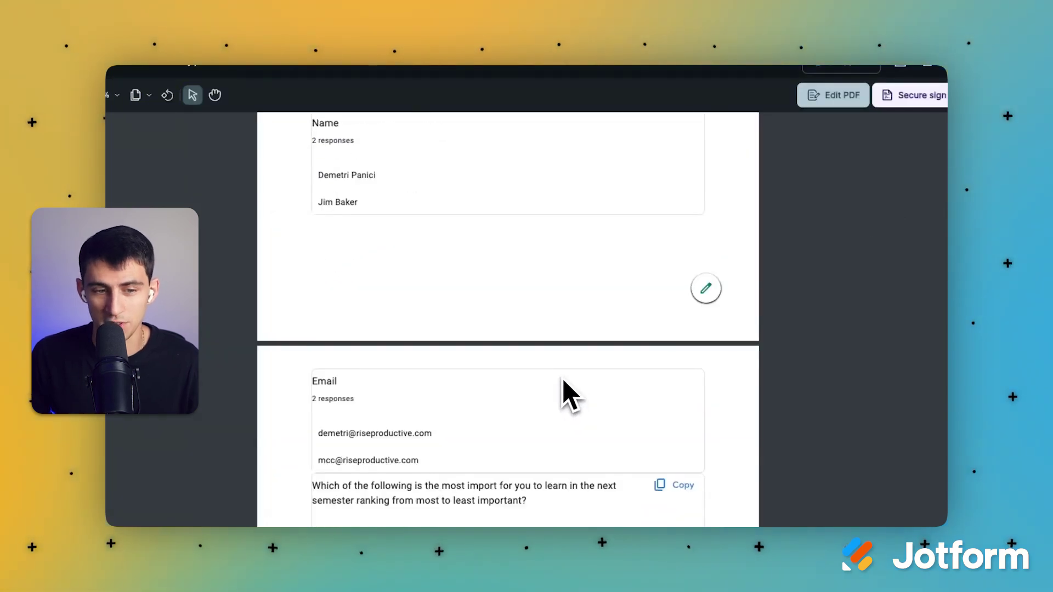
{"action": "scroll", "coordinate": [562, 395], "scroll_direction": "up", "scroll_amount": 5}
{"action": "scroll", "coordinate": [527, 362], "scroll_direction": "up", "scroll_amount": 5}
{"action": "scroll", "coordinate": [526, 360], "scroll_direction": "down", "scroll_amount": 4}
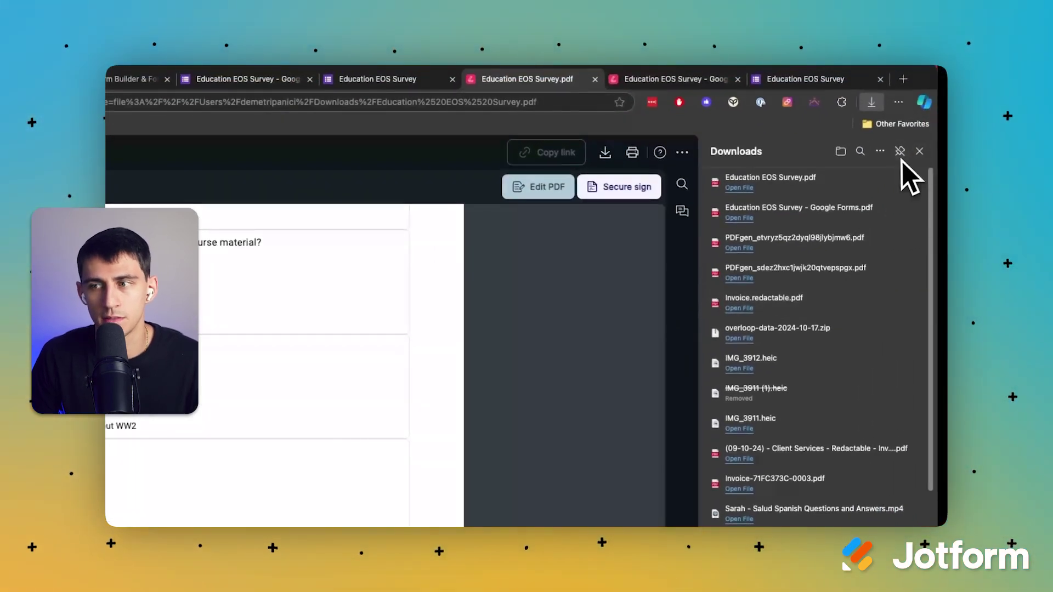
{"action": "left_click", "coordinate": [920, 151]}
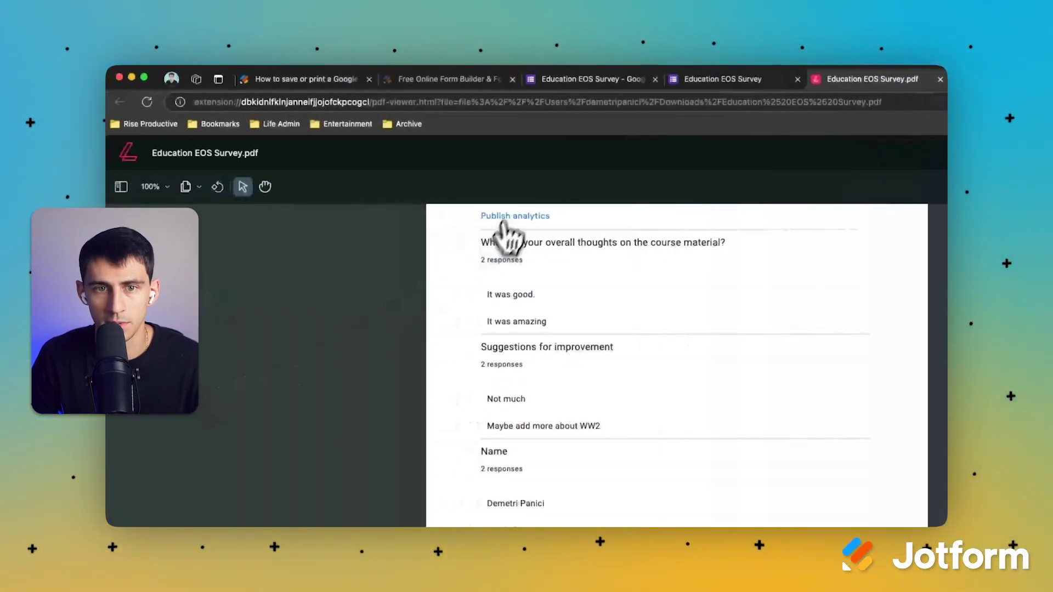
Use Print all responses on the Responses page and save the printout as a PDF.
{"action": "left_click", "coordinate": [439, 81]}
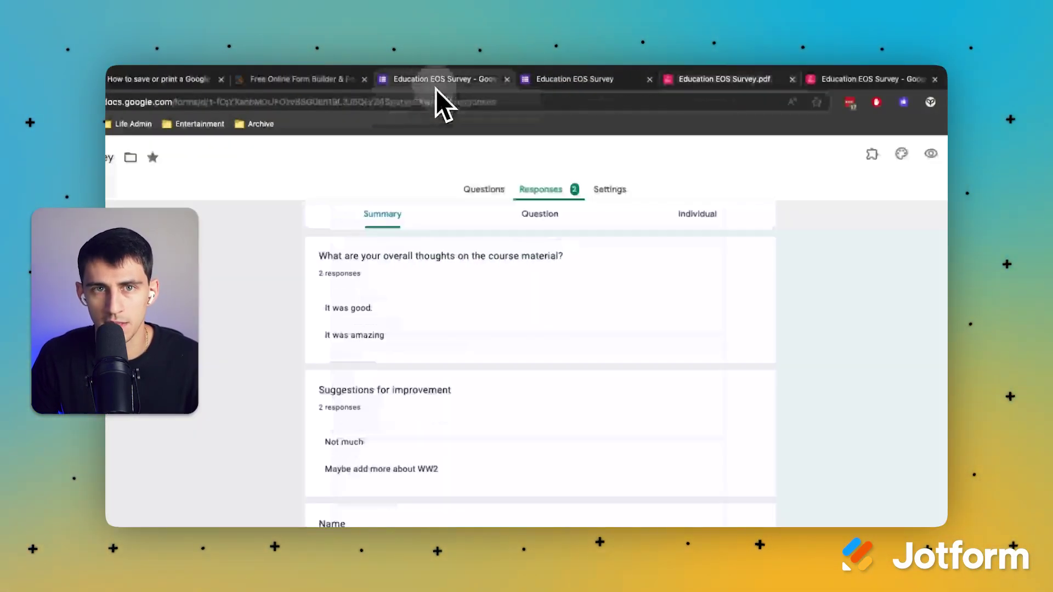
{"action": "scroll", "coordinate": [654, 234], "scroll_direction": "up", "scroll_amount": 2}
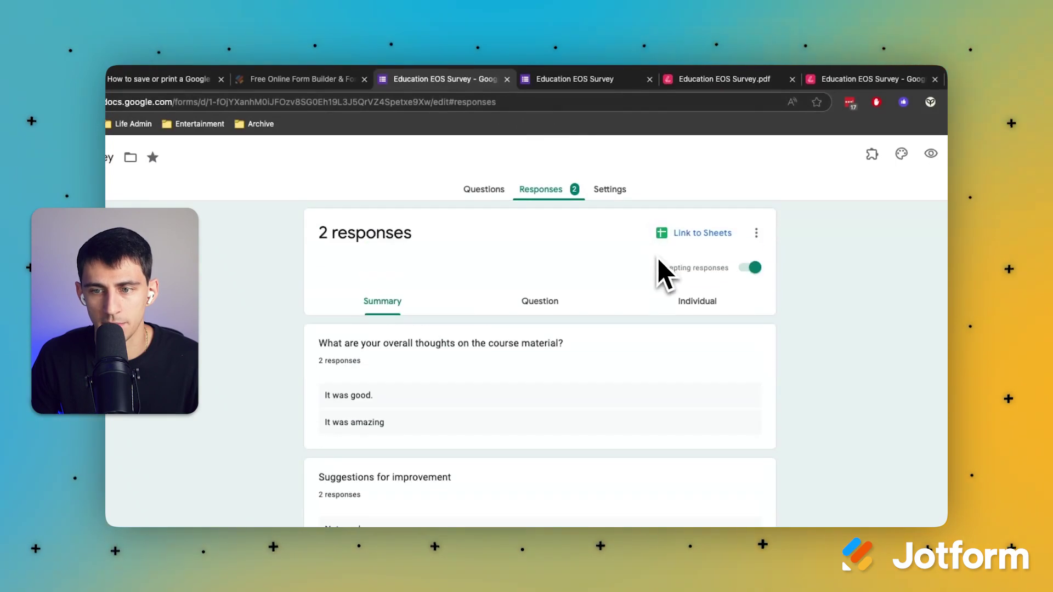
{"action": "left_click", "coordinate": [756, 233]}
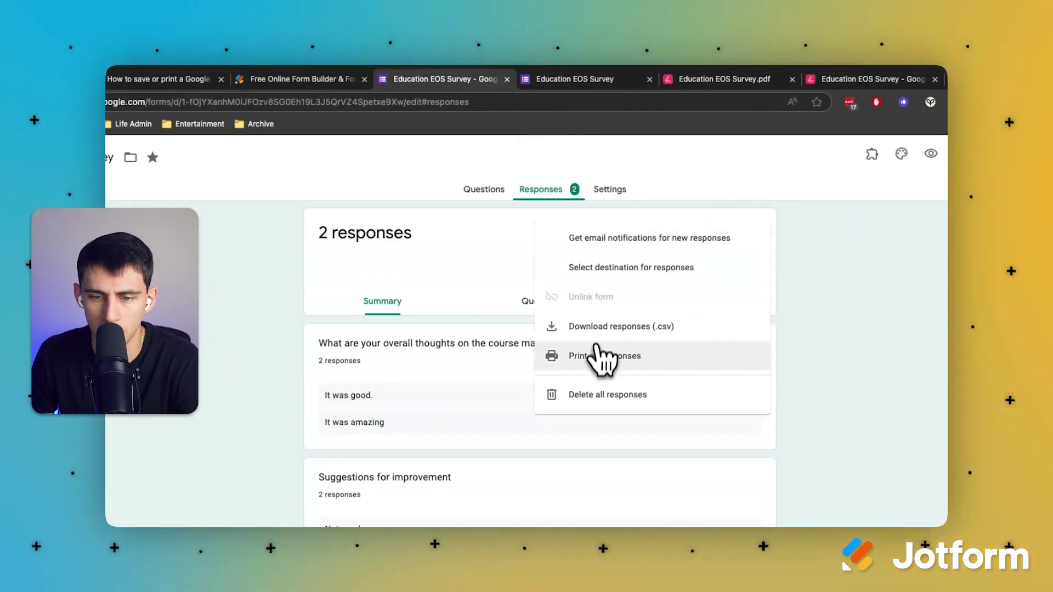
{"action": "left_click", "coordinate": [601, 364]}
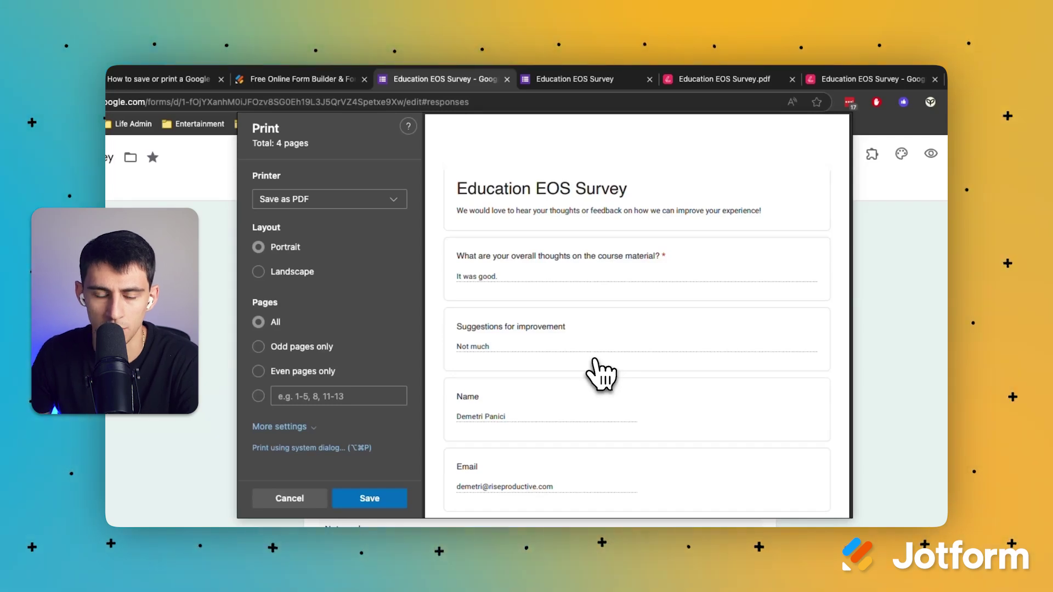
{"action": "left_click", "coordinate": [373, 498]}
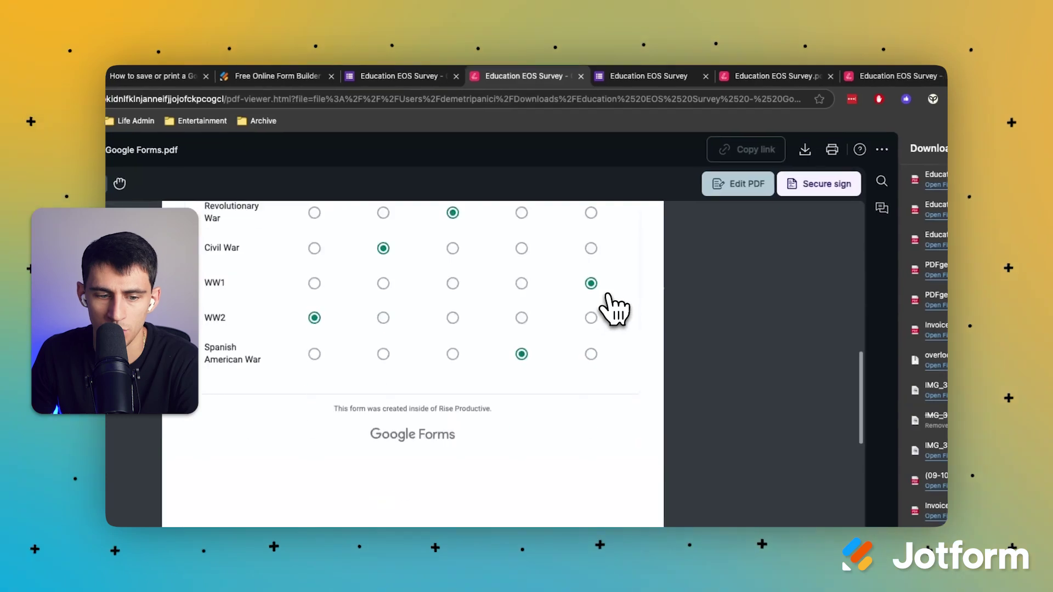
Scroll through the pages of the all-responses printout.
{"action": "scroll", "coordinate": [611, 306], "scroll_direction": "down", "scroll_amount": 10}
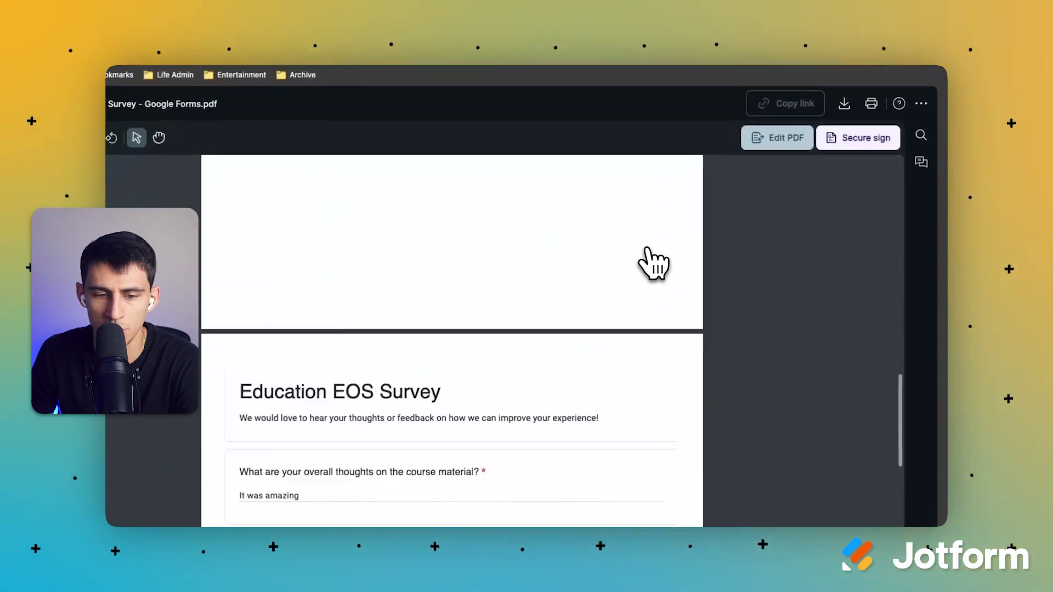
{"action": "scroll", "coordinate": [406, 299], "scroll_direction": "up", "scroll_amount": 4}
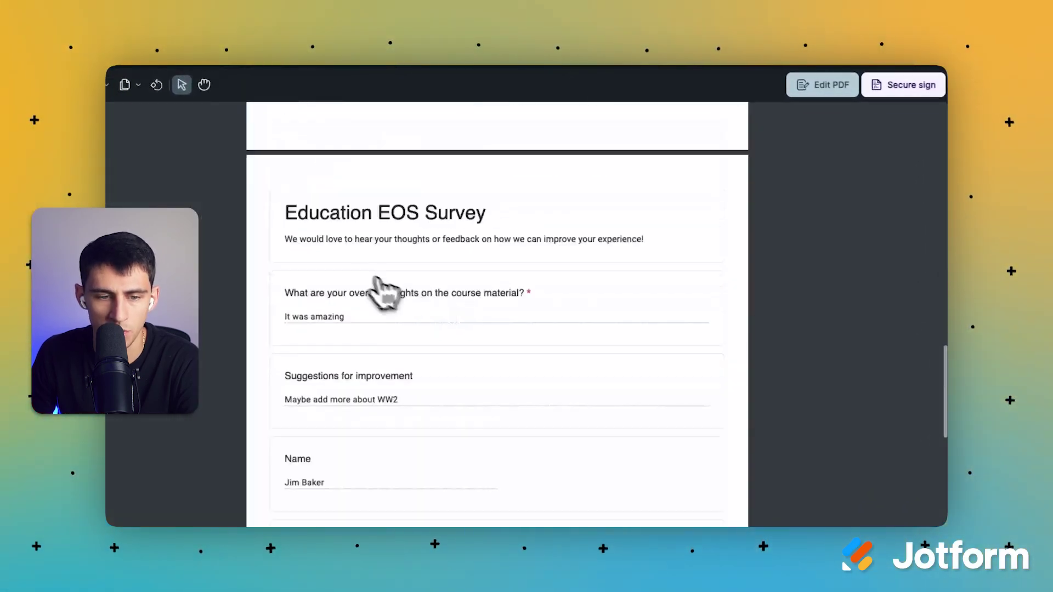
{"action": "scroll", "coordinate": [439, 272], "scroll_direction": "down", "scroll_amount": 3}
{"action": "scroll", "coordinate": [735, 275], "scroll_direction": "down", "scroll_amount": 8}
{"action": "scroll", "coordinate": [736, 274], "scroll_direction": "up", "scroll_amount": 10}
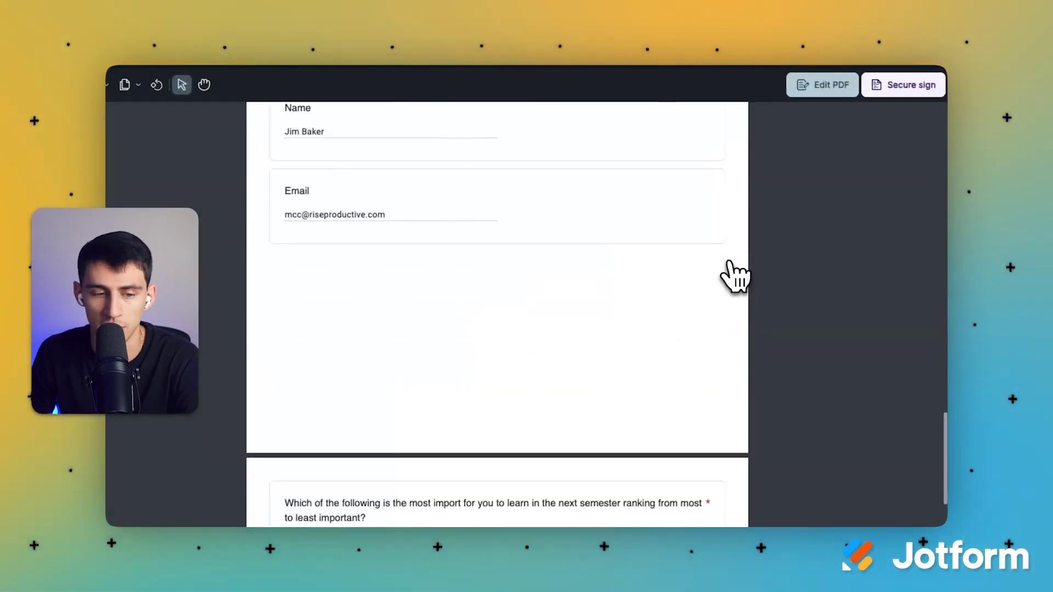
{"action": "scroll", "coordinate": [680, 287], "scroll_direction": "down", "scroll_amount": 8}
{"action": "scroll", "coordinate": [602, 301], "scroll_direction": "up", "scroll_amount": 10}
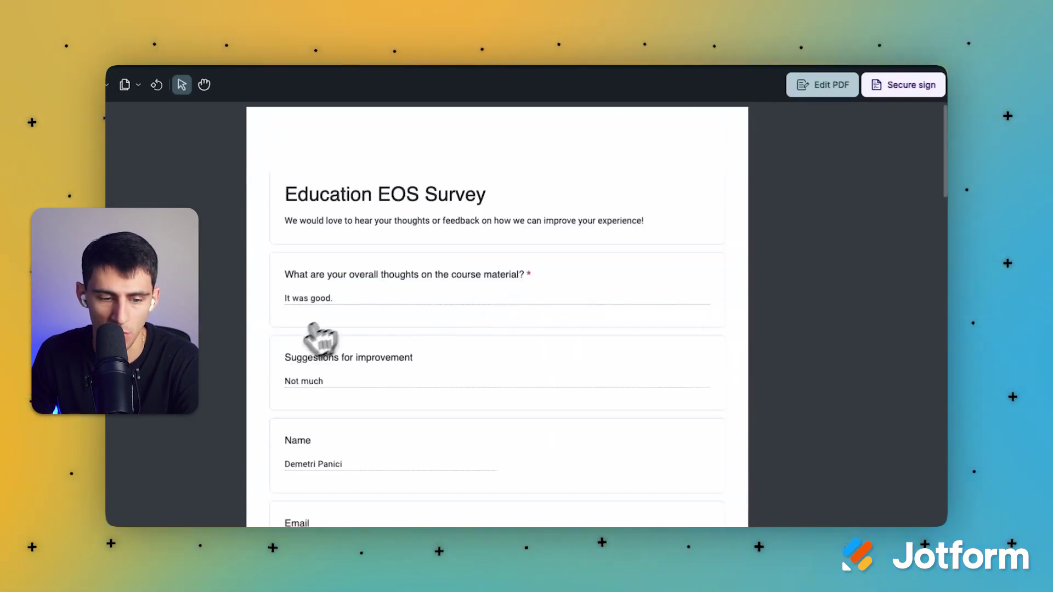
{"action": "scroll", "coordinate": [324, 435], "scroll_direction": "down", "scroll_amount": 3}
{"action": "scroll", "coordinate": [417, 400], "scroll_direction": "down", "scroll_amount": 15}
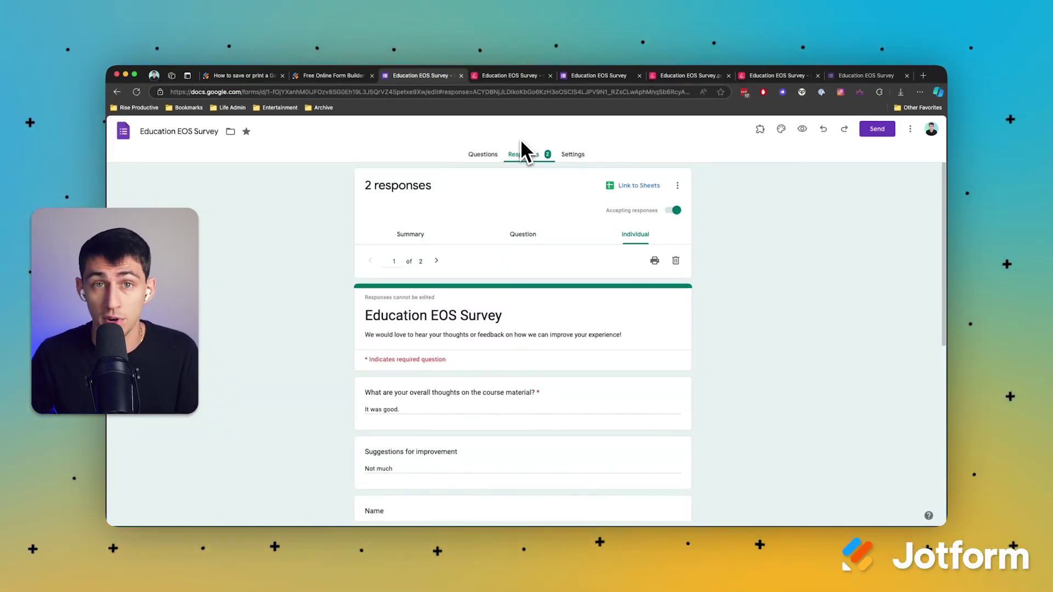
In the Individual view, return to the first response ('It was good.') and print it to PDF.
{"action": "left_click", "coordinate": [449, 233]}
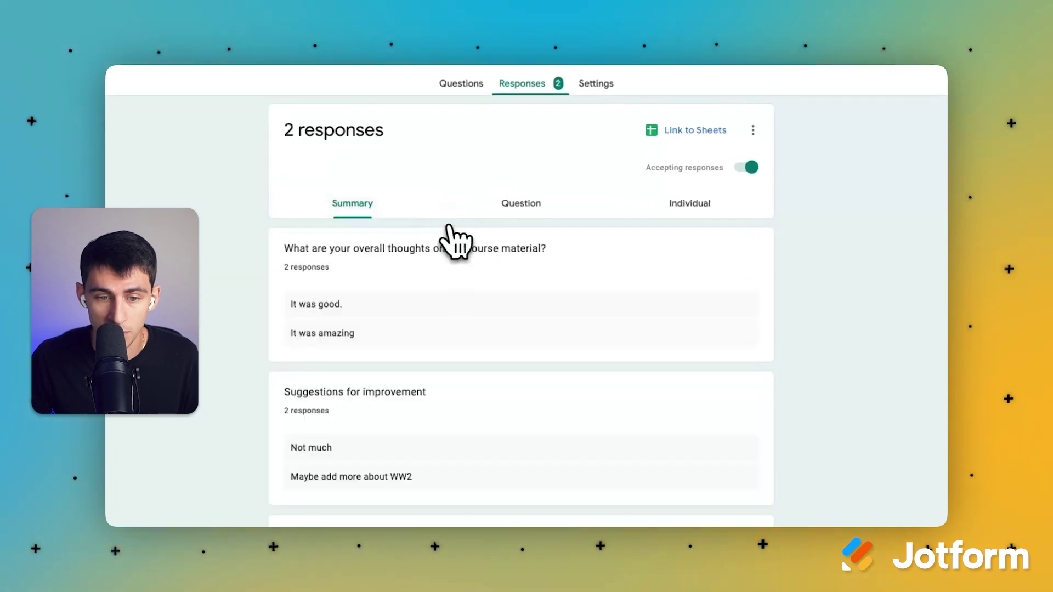
{"action": "left_click", "coordinate": [714, 207]}
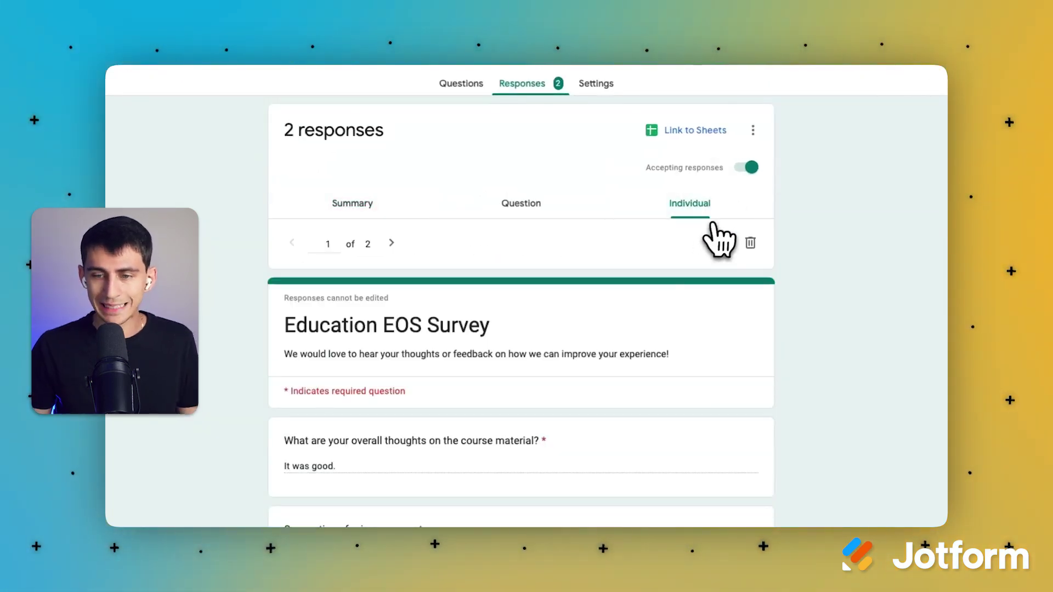
{"action": "left_click", "coordinate": [392, 244]}
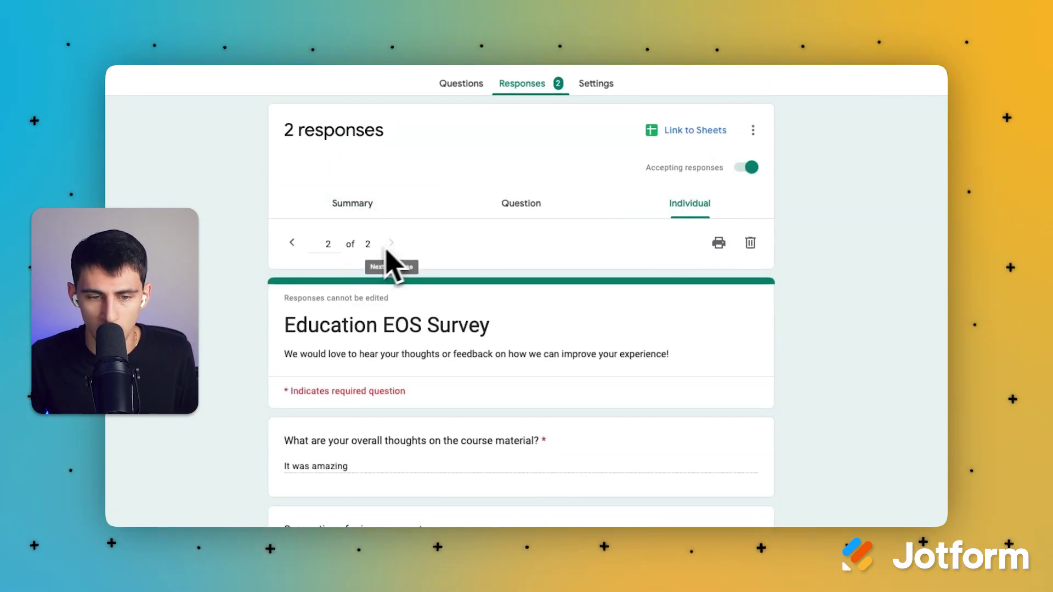
{"action": "left_click", "coordinate": [292, 242]}
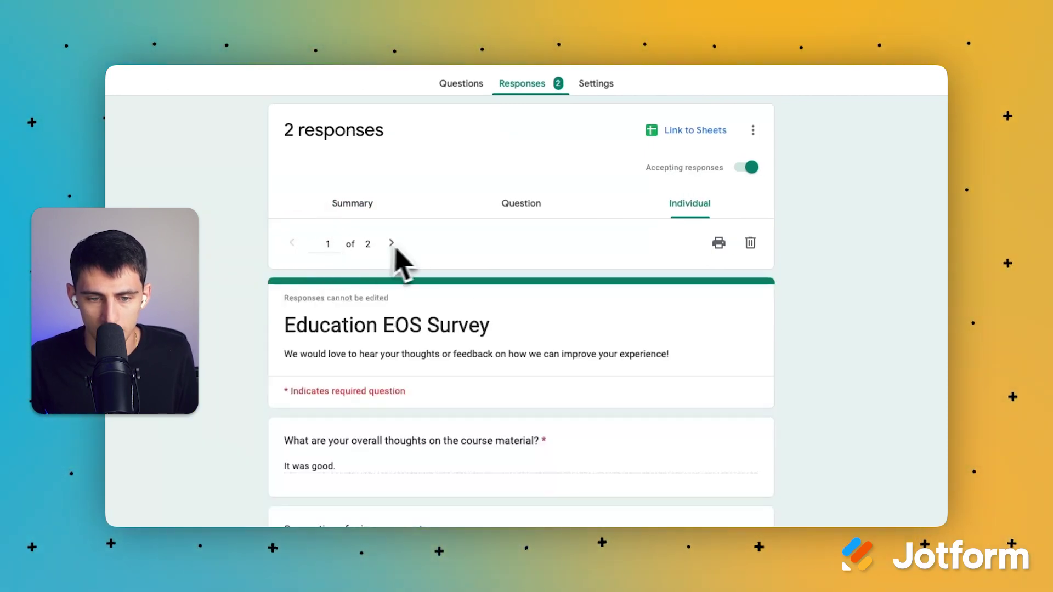
{"action": "left_click", "coordinate": [335, 241]}
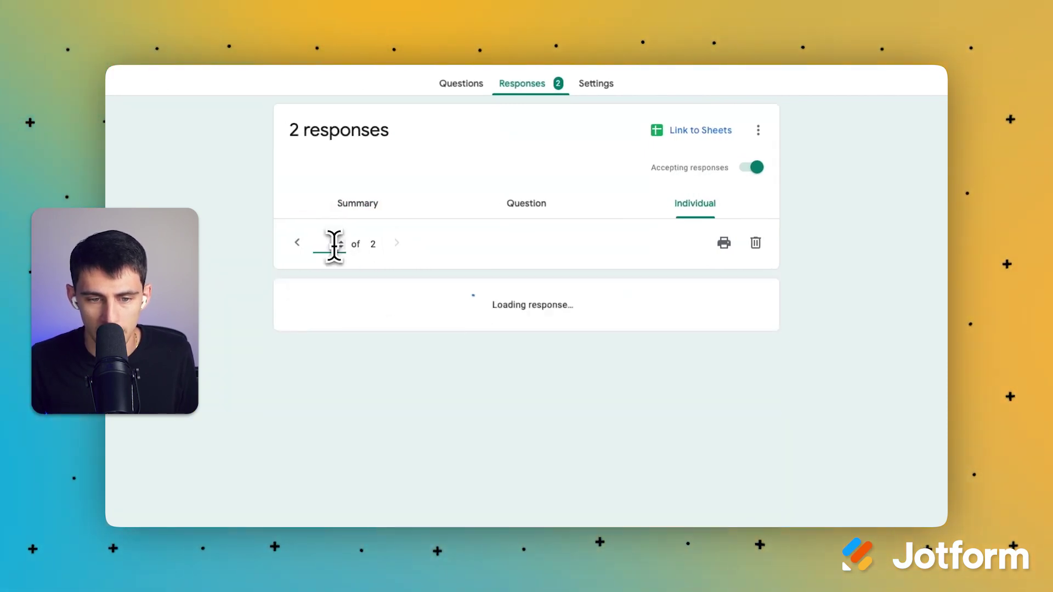
{"action": "left_click", "coordinate": [720, 244]}
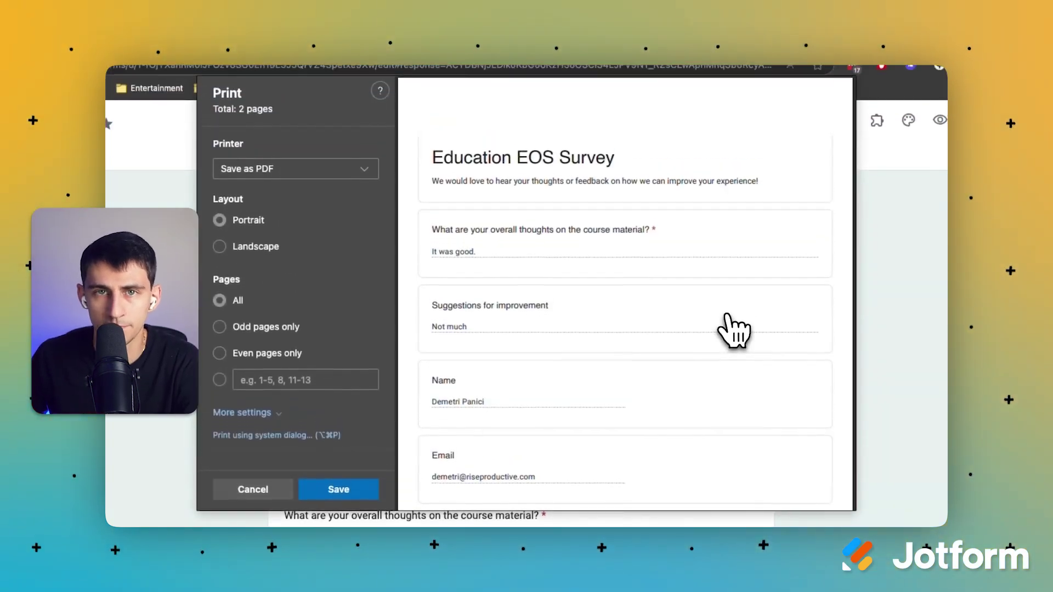
{"action": "left_click", "coordinate": [360, 495]}
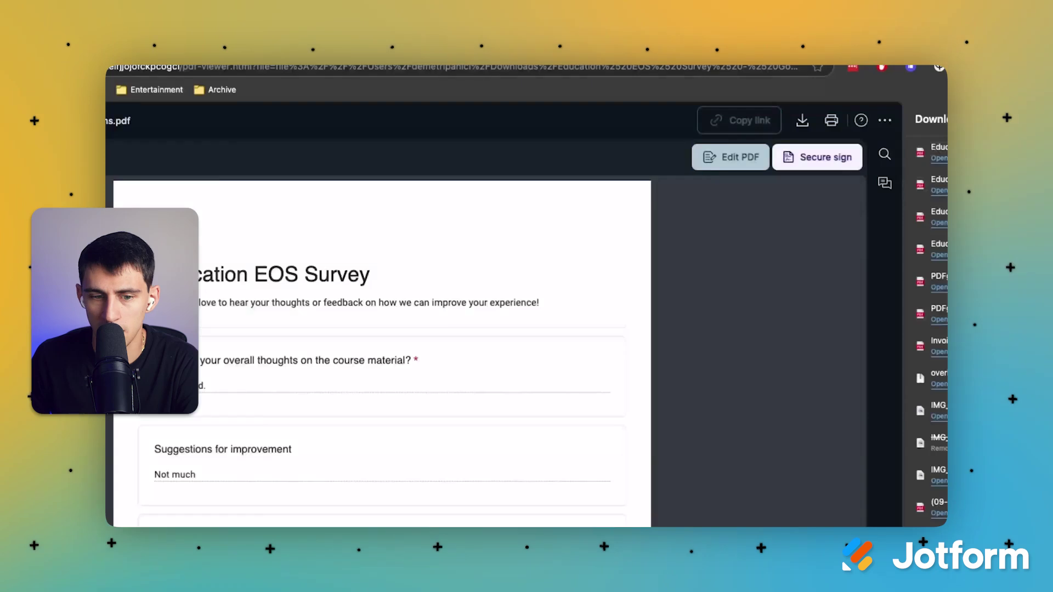
Scroll down through the saved single-response PDF.
{"action": "scroll", "coordinate": [579, 291], "scroll_direction": "down", "scroll_amount": 10}
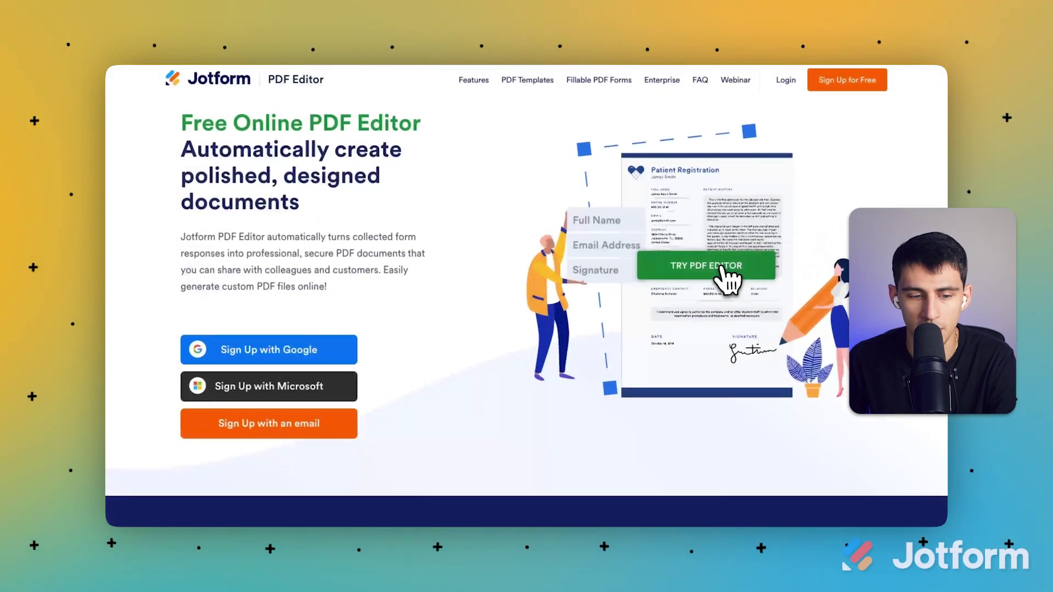
Start the free PDF editor from the Boarding Pass template and dismiss the Add Your Data prompt.
{"action": "left_click", "coordinate": [725, 274]}
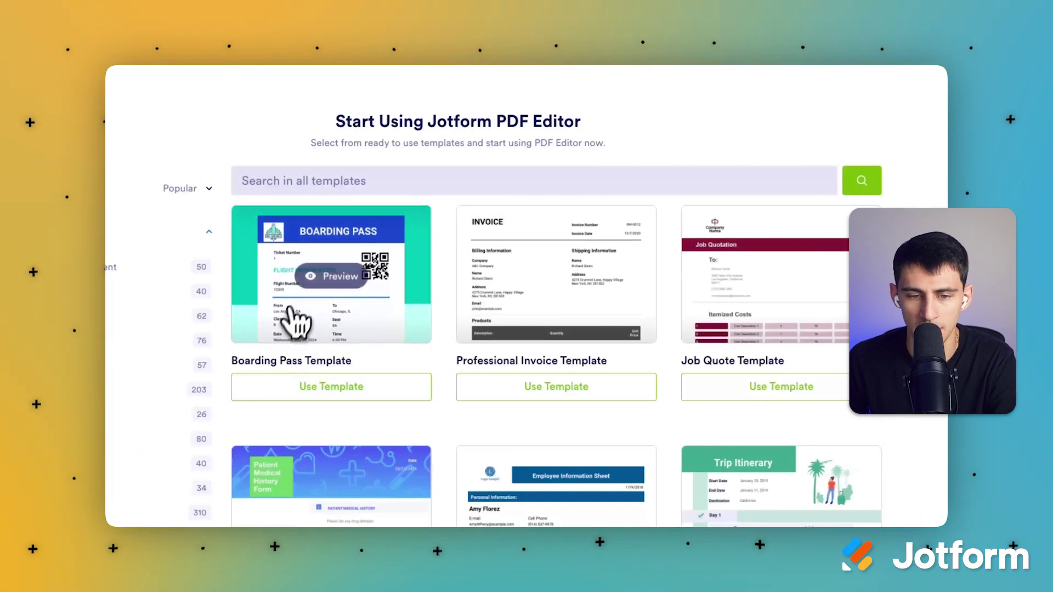
{"action": "left_click", "coordinate": [327, 384]}
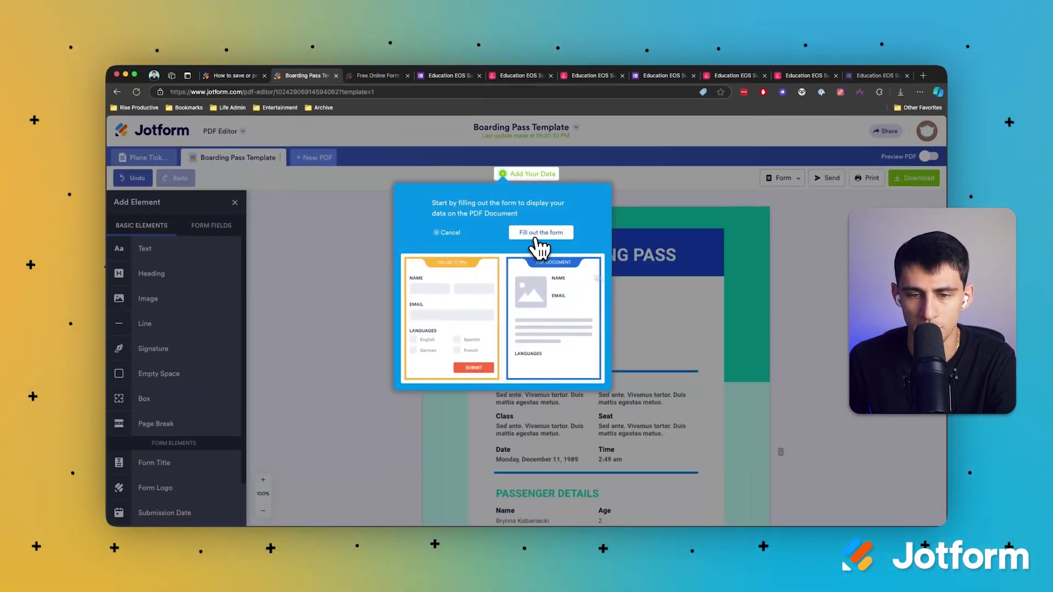
{"action": "left_click", "coordinate": [649, 313]}
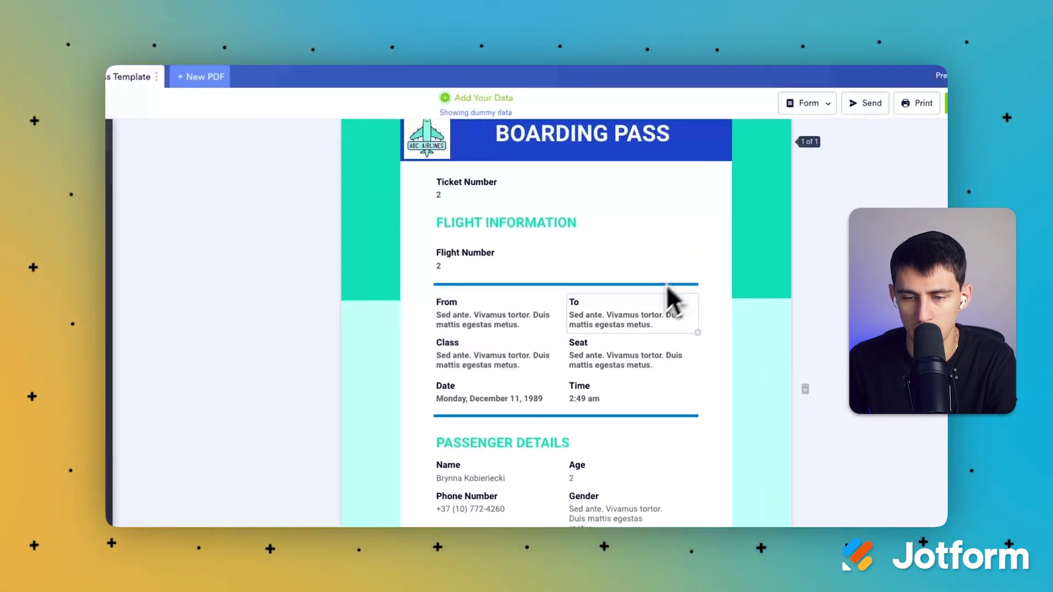
Move the To field so it sits beside the From field on the boarding pass.
{"action": "left_click_drag", "start_coordinate": [626, 384], "coordinate": [660, 392]}
{"action": "left_click_drag", "start_coordinate": [651, 328], "coordinate": [642, 281]}
{"action": "scroll", "coordinate": [666, 207], "scroll_direction": "down", "scroll_amount": 3}
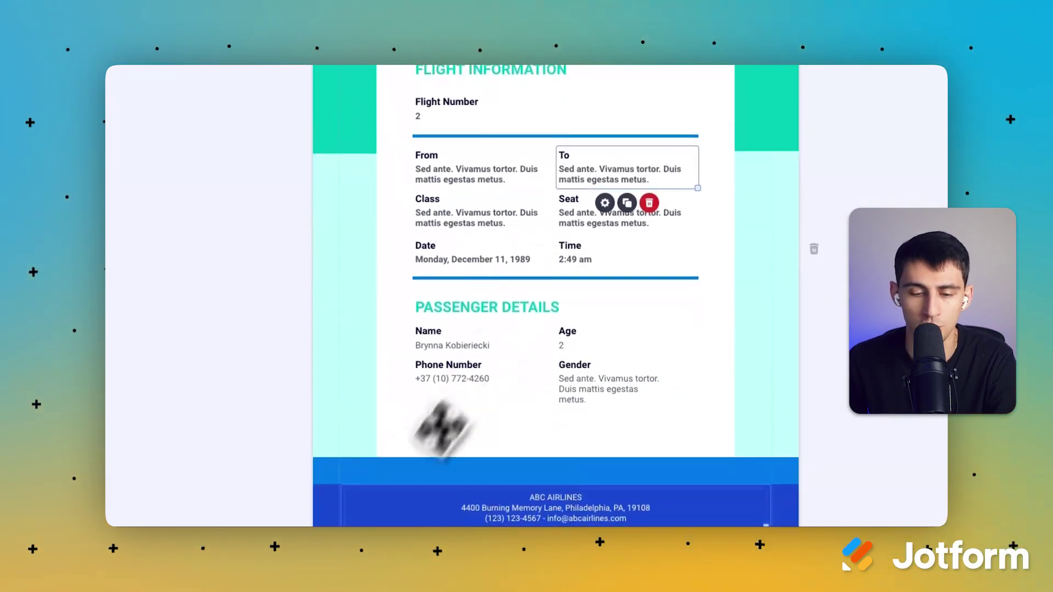
{"action": "scroll", "coordinate": [497, 379], "scroll_direction": "up", "scroll_amount": 2}
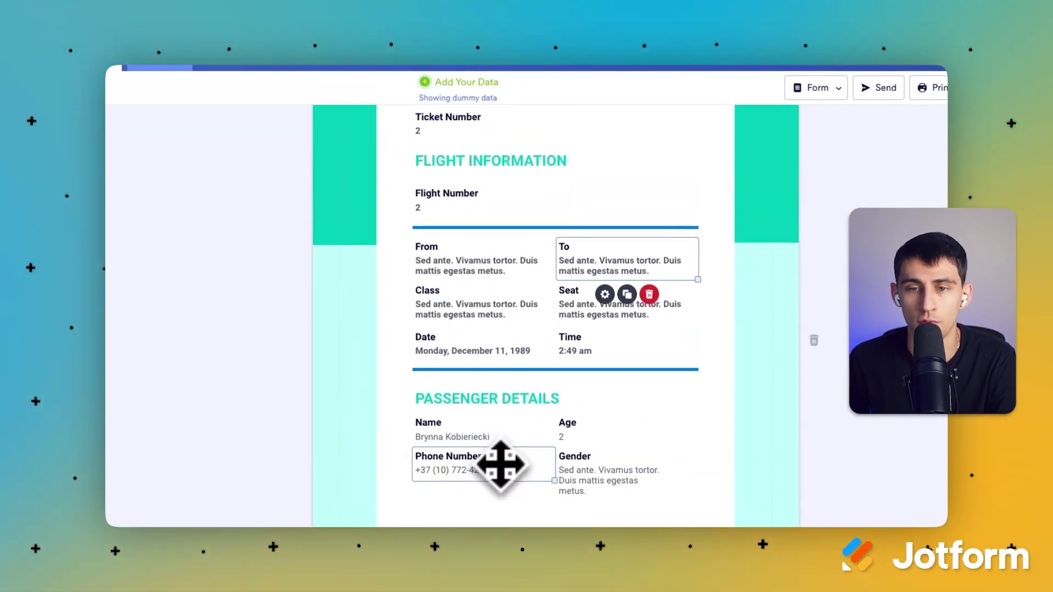